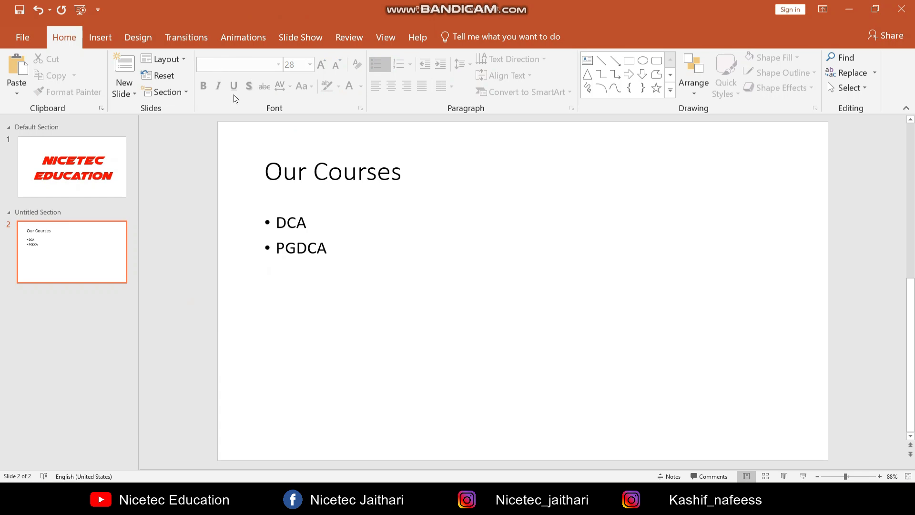
# Make the "PGDCA" bullet text bold
pyautogui.click(317, 248)
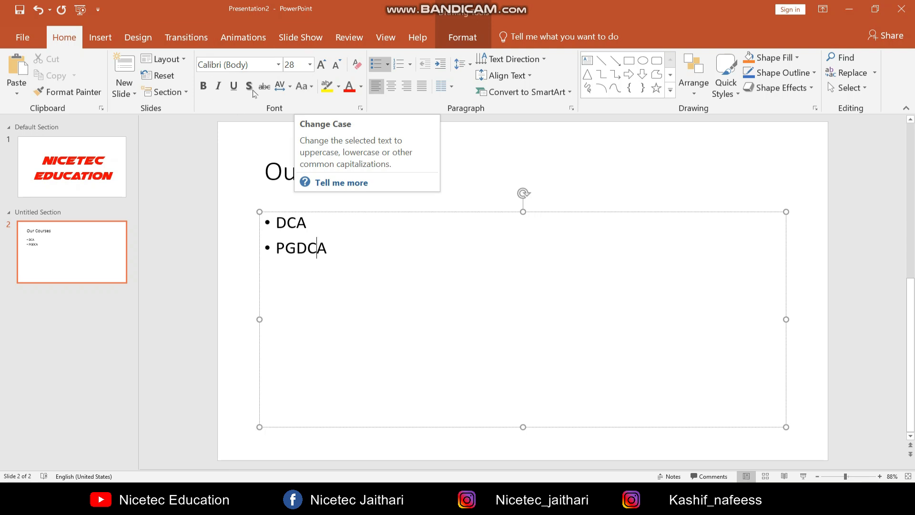
pyautogui.click(338, 259)
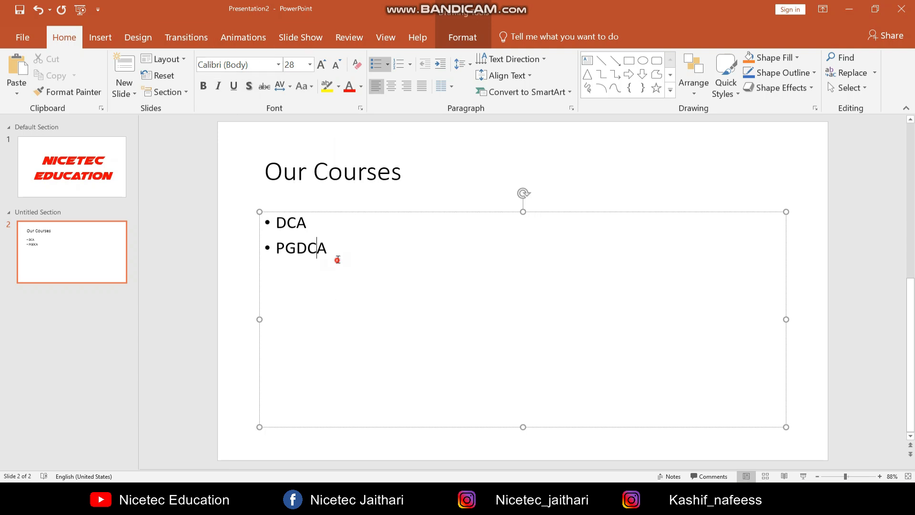
pyautogui.moveTo(337, 259); pyautogui.dragTo(275, 248)
pyautogui.click(203, 86)
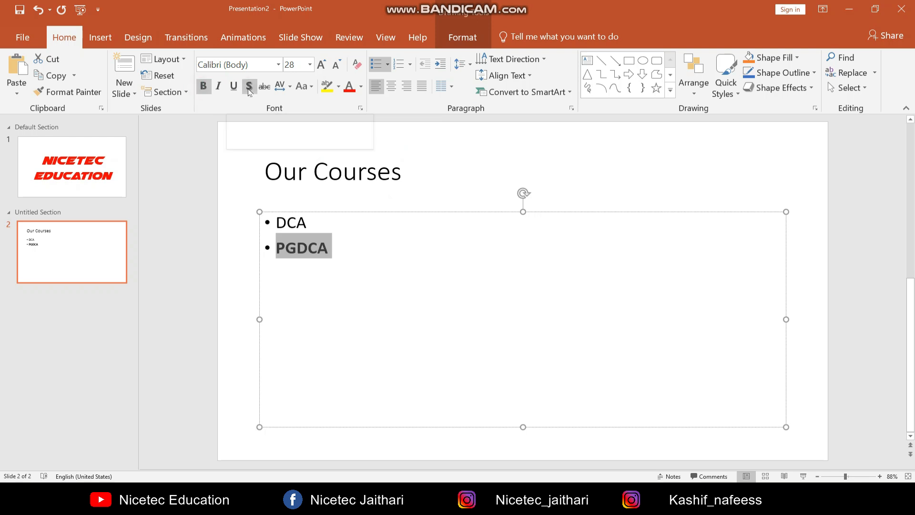
# Apply a text shadow to the "Our Courses" title and inspect it up close
pyautogui.click(403, 176)
pyautogui.moveTo(403, 175); pyautogui.dragTo(273, 113)
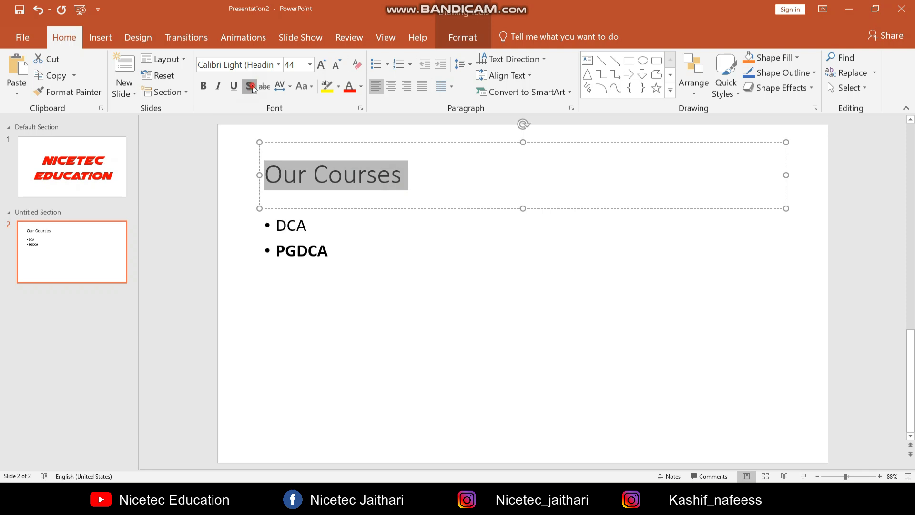
pyautogui.click(398, 262)
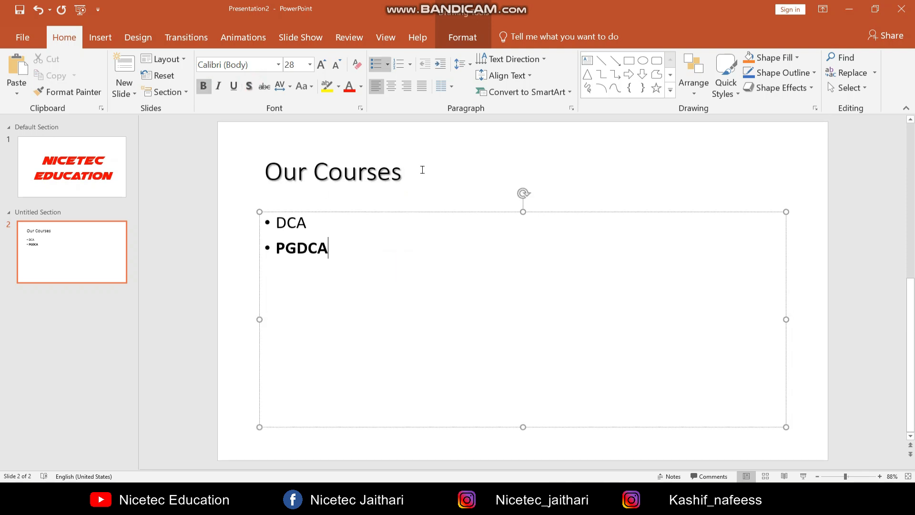
pyautogui.click(383, 174)
pyautogui.scroll(15, 395, 195)
pyautogui.moveTo(616, 291); pyautogui.dragTo(225, 317)
pyautogui.click(552, 362)
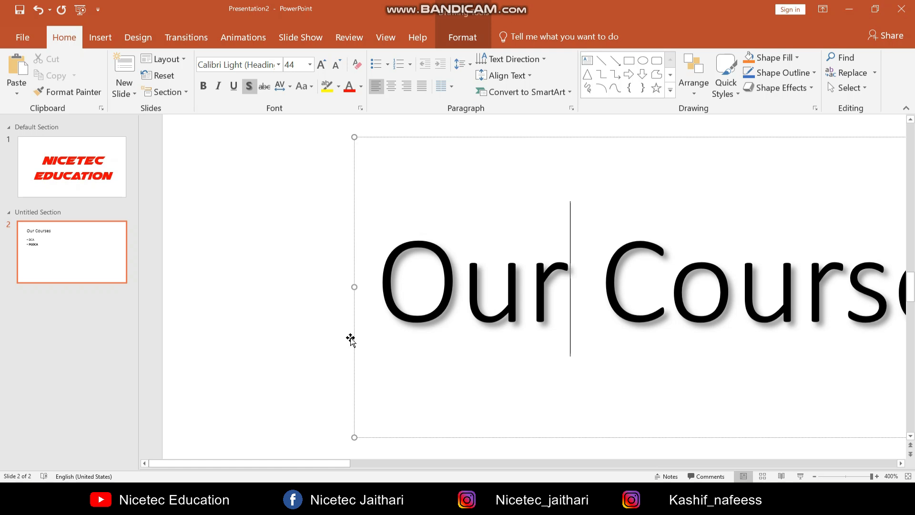
pyautogui.keyDown('ctrl'); pyautogui.scroll(-10, 286, 272); pyautogui.keyUp('ctrl')
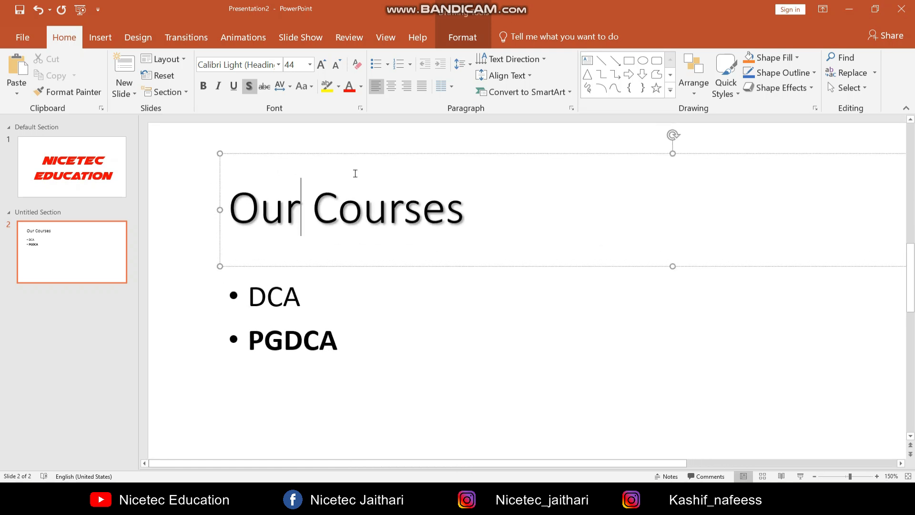
# Strike through the word "Courses" in the title and undo the strikethrough
pyautogui.click(264, 87)
pyautogui.moveTo(315, 212); pyautogui.dragTo(482, 210)
pyautogui.click(262, 86)
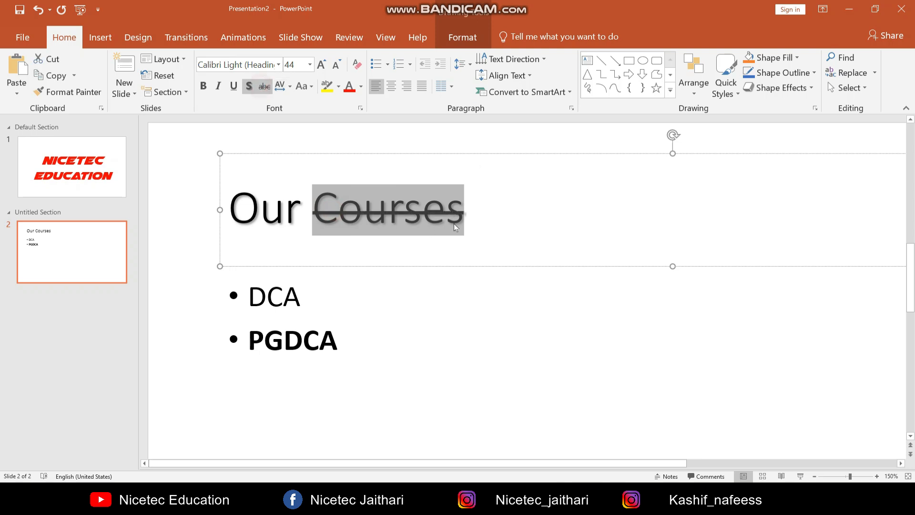
pyautogui.click(504, 227)
pyautogui.hotkey('ctrl', 'z')
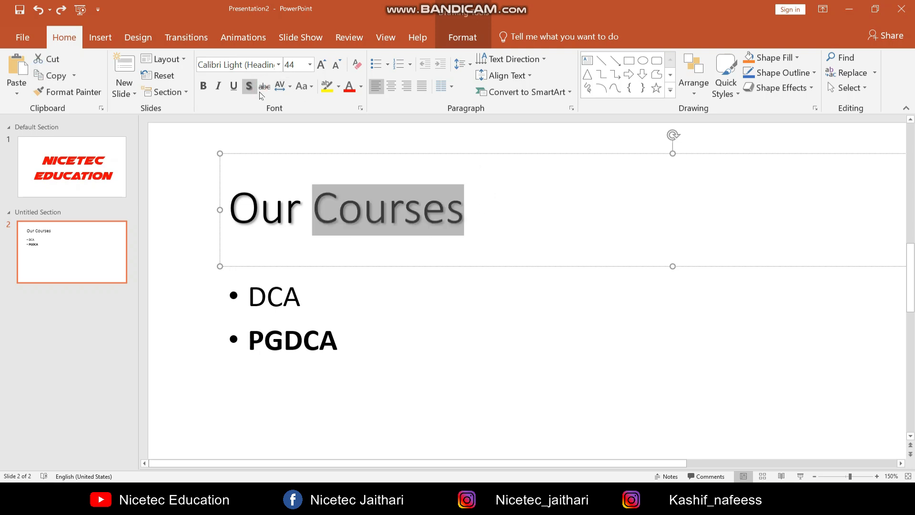
# Set the character spacing of the whole "Our Courses" title to Very Loose
pyautogui.click(288, 87)
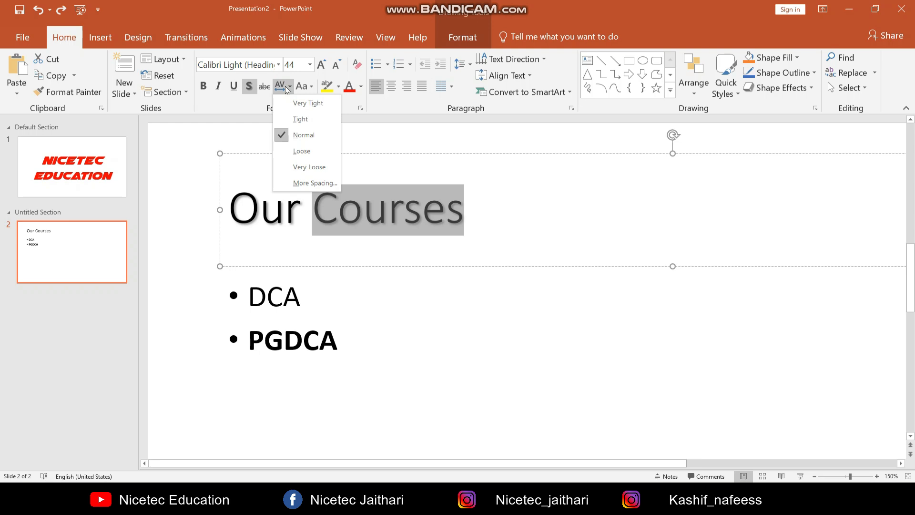
pyautogui.click(329, 236)
pyautogui.moveTo(234, 213); pyautogui.dragTo(435, 213)
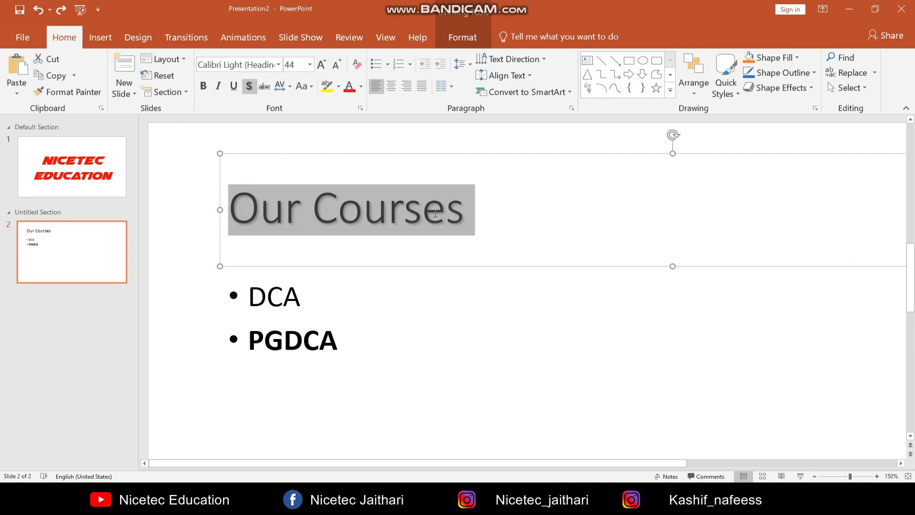
pyautogui.click(288, 86)
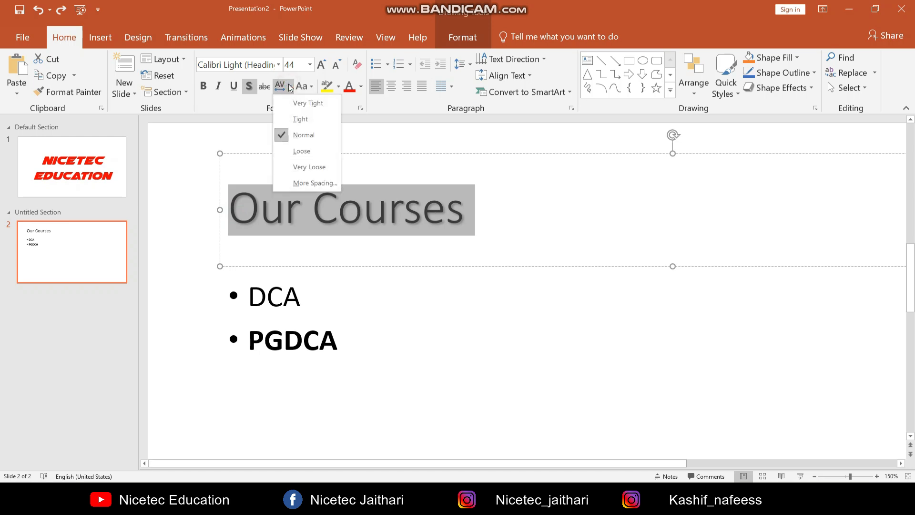
pyautogui.click(309, 167)
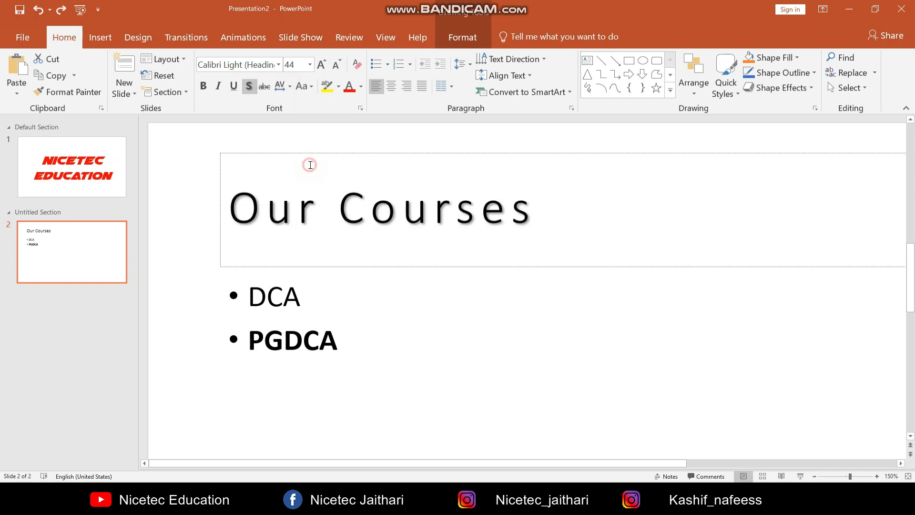
pyautogui.click(497, 311)
# Set the character spacing of the "Our Courses" title to Normal
pyautogui.click(535, 210)
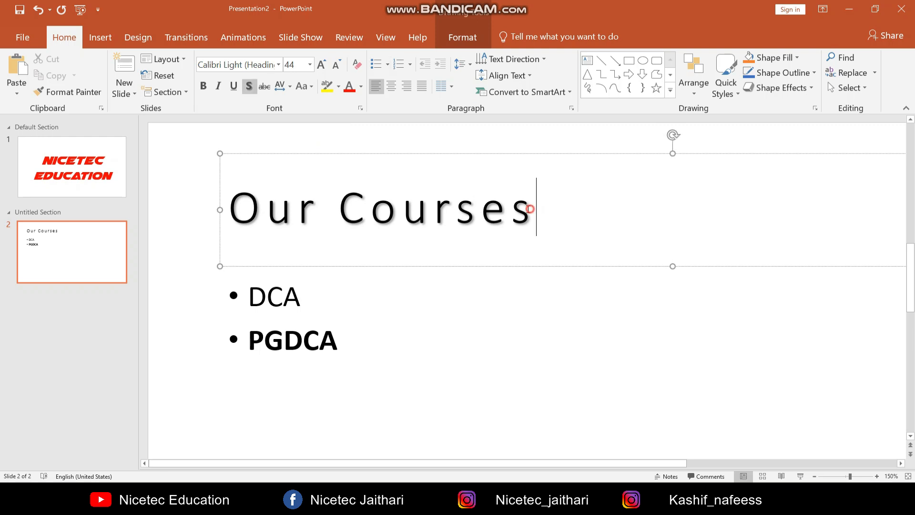
pyautogui.moveTo(534, 209); pyautogui.dragTo(230, 210)
pyautogui.click(288, 86)
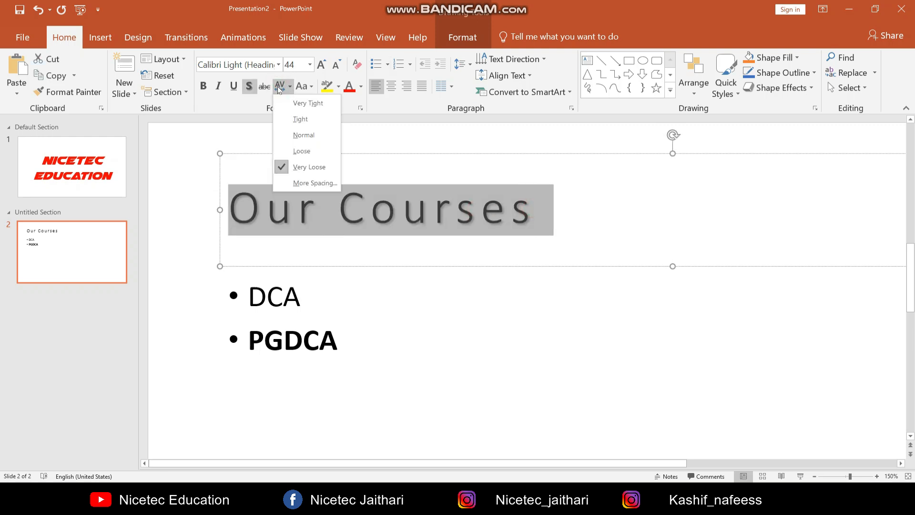
pyautogui.click(293, 140)
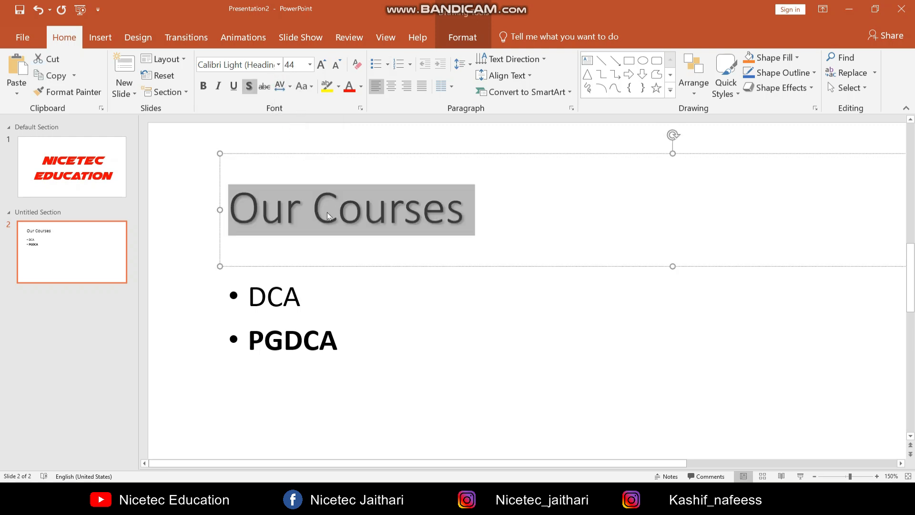
# Change the "Our Courses" title to uppercase
pyautogui.click(302, 86)
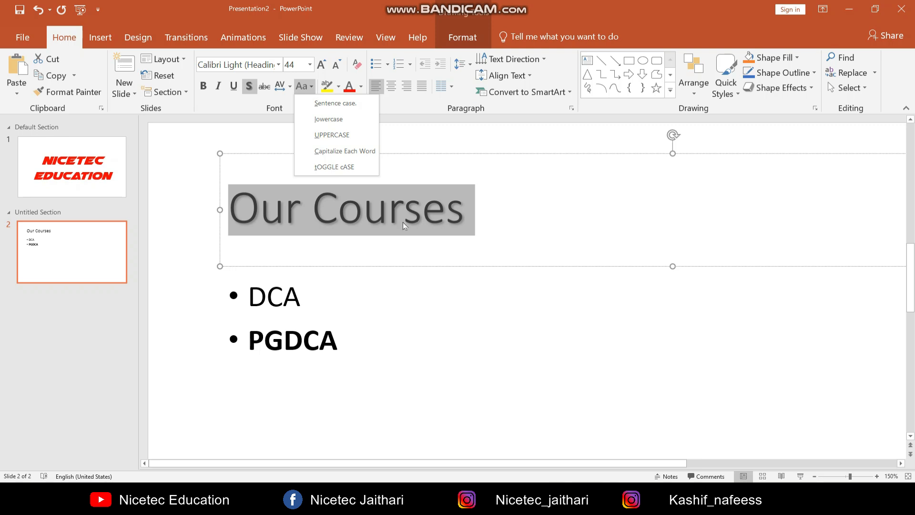
pyautogui.click(332, 135)
pyautogui.click(344, 218)
# Change the slide title's text to lowercase
pyautogui.moveTo(517, 206); pyautogui.dragTo(228, 210)
pyautogui.click(304, 88)
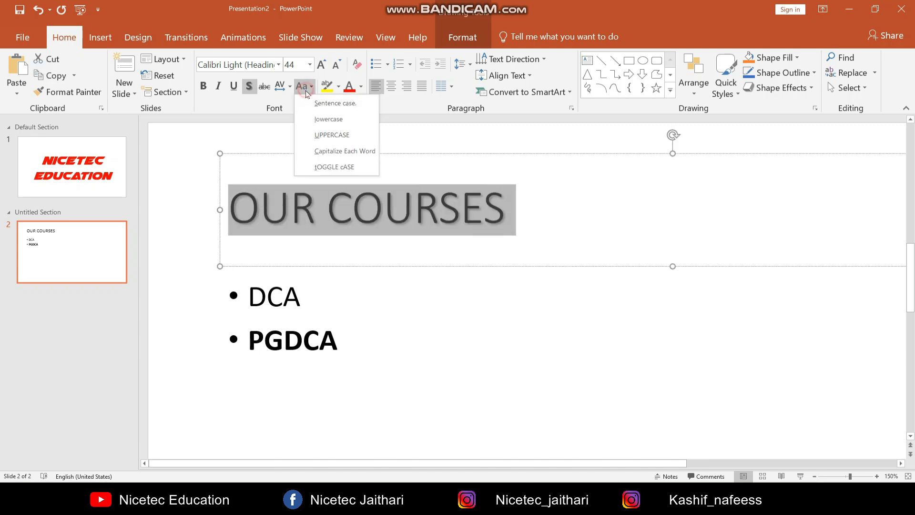
pyautogui.click(328, 119)
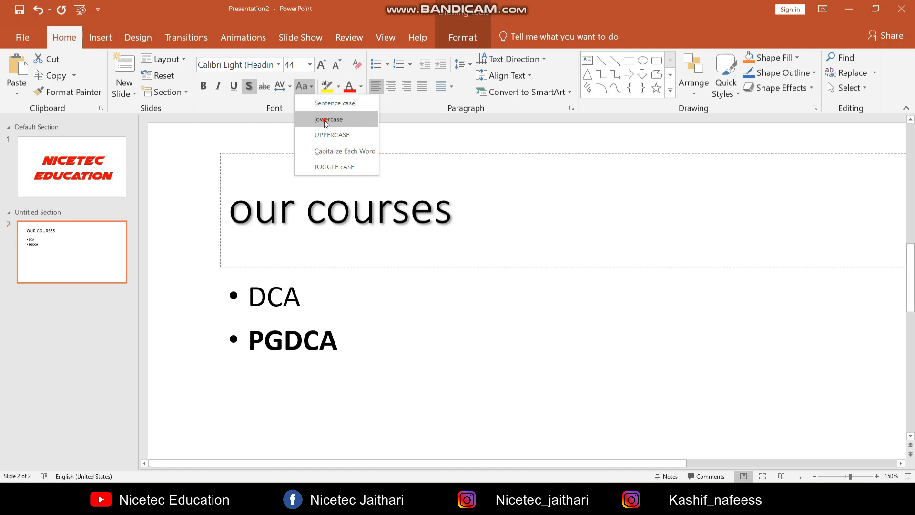
# Change the case of the slide title to Capitalize Each Word
pyautogui.click(308, 91)
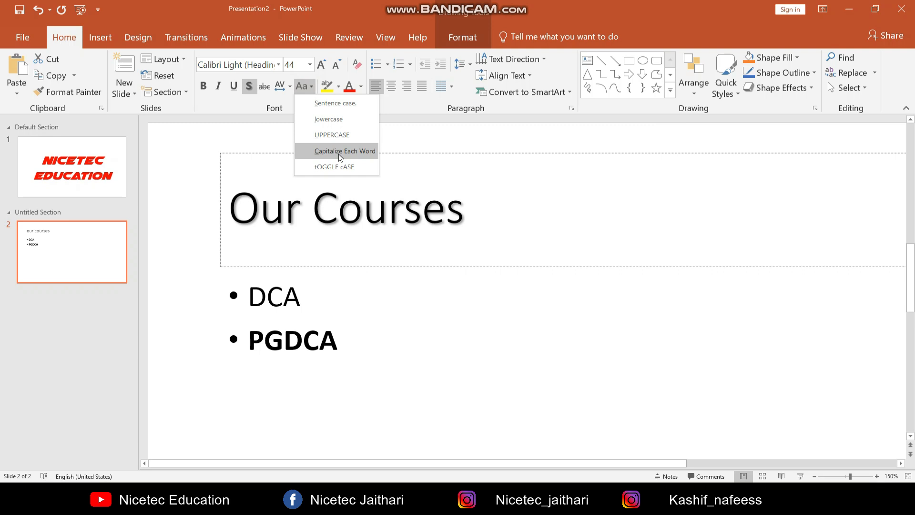
pyautogui.click(340, 156)
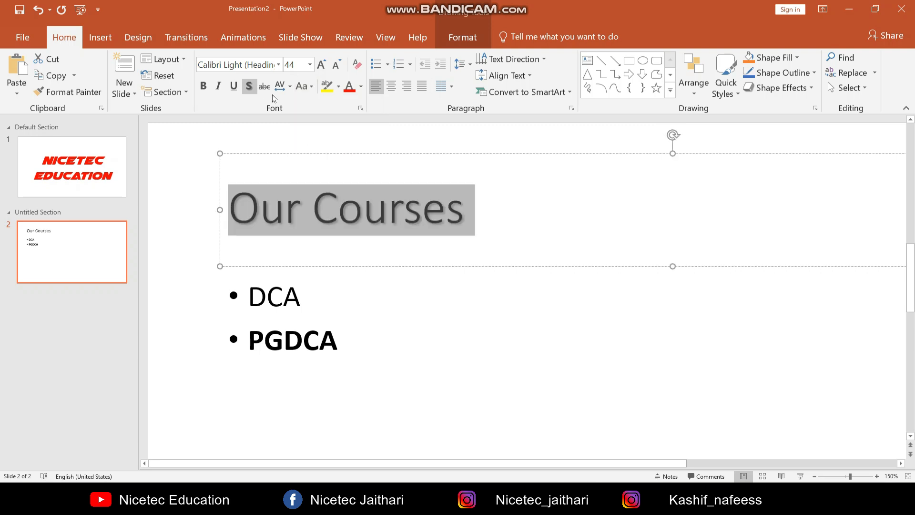
pyautogui.click(308, 86)
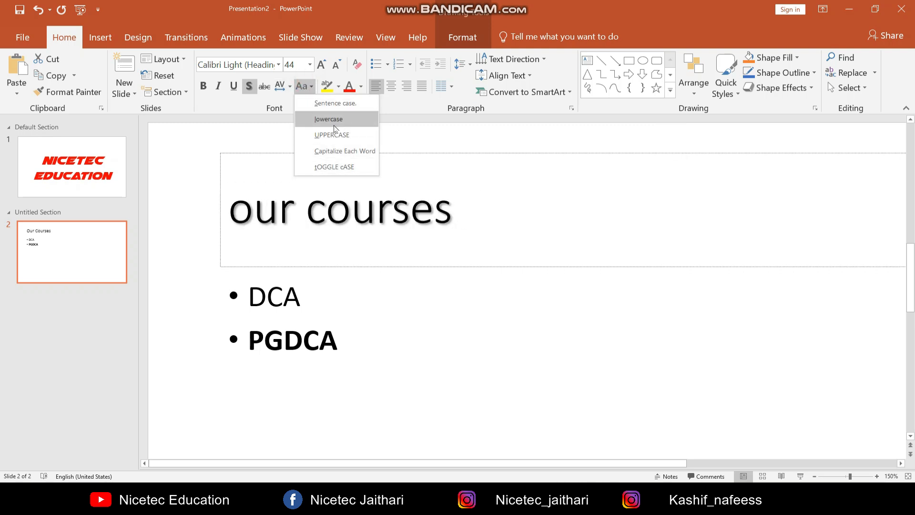
pyautogui.click(515, 219)
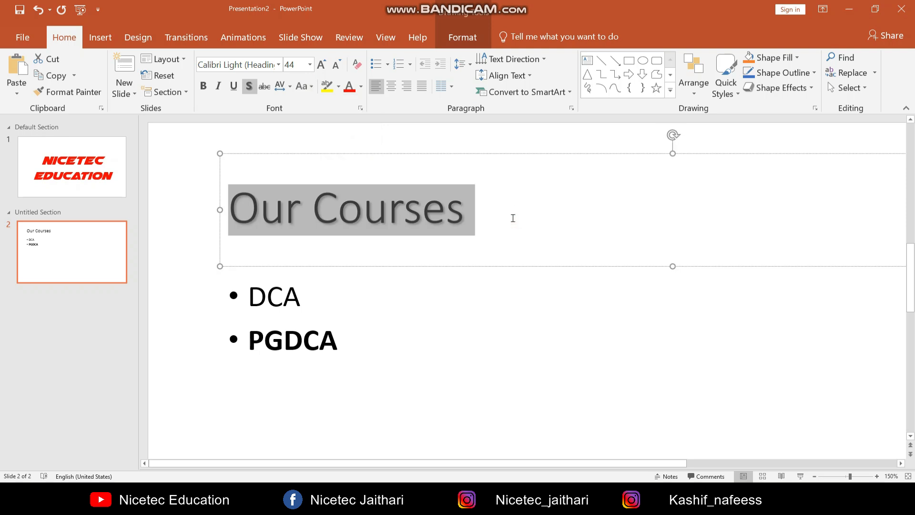
pyautogui.click(506, 222)
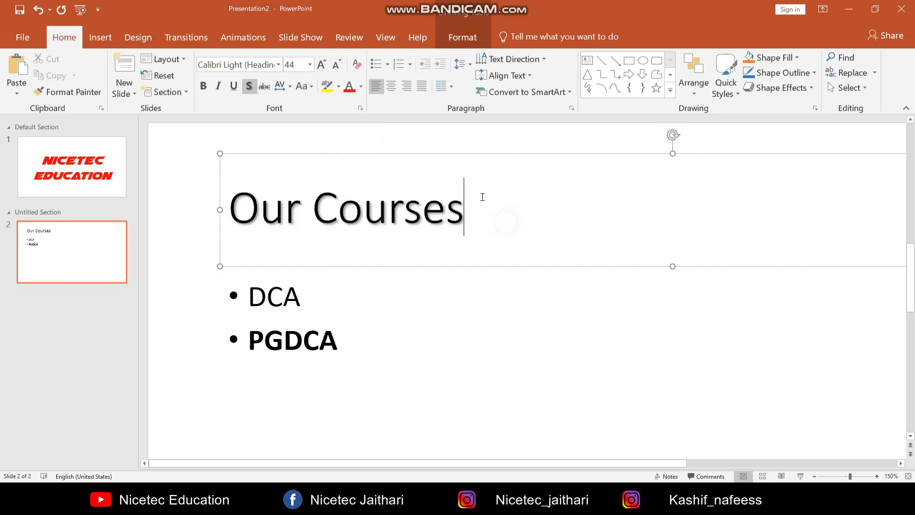
# Highlight the word "Courses" in the title in yellow and undo the highlight
pyautogui.click(339, 87)
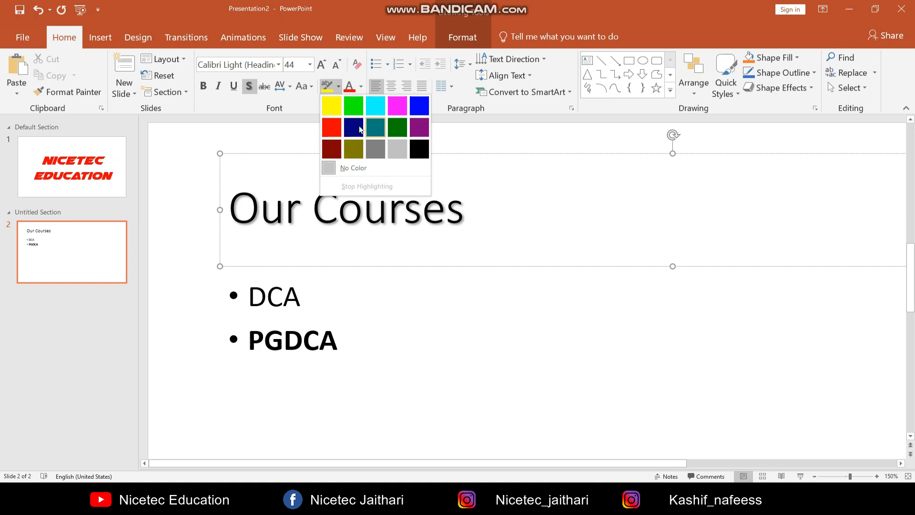
pyautogui.click(327, 324)
pyautogui.click(303, 299)
pyautogui.doubleClick(263, 302)
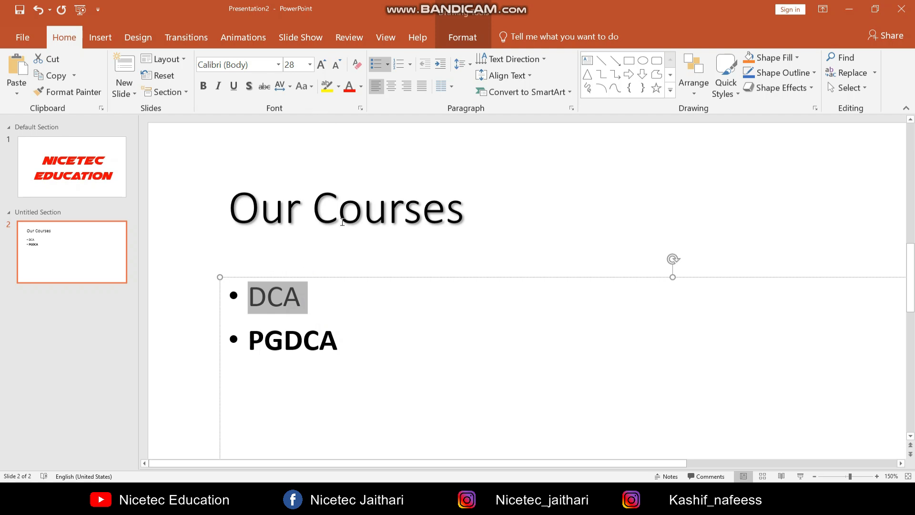
pyautogui.moveTo(331, 209); pyautogui.dragTo(465, 209)
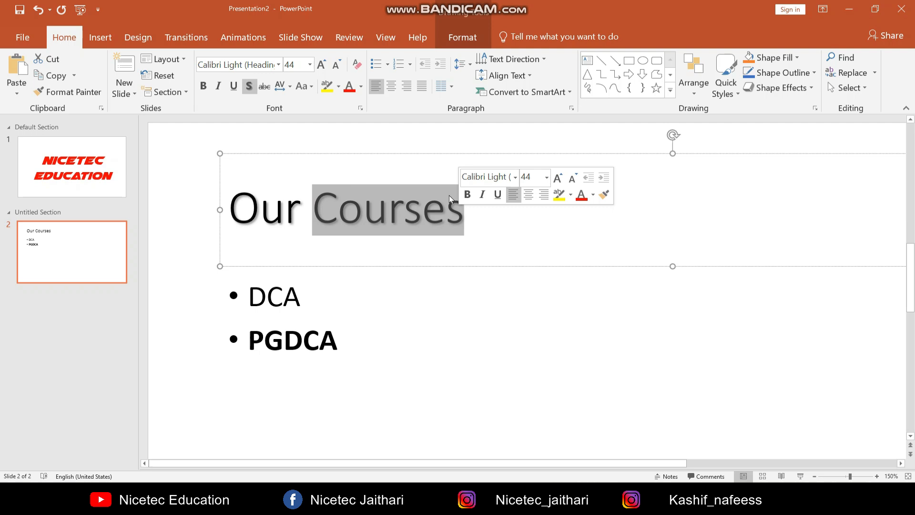
pyautogui.click(332, 95)
pyautogui.click(453, 321)
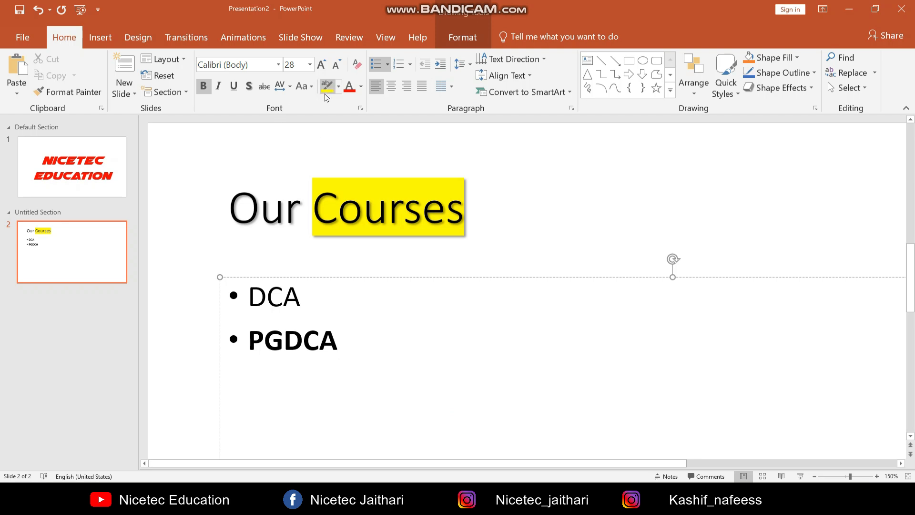
pyautogui.hotkey('ctrl', 'z')
# Set the font color of the whole "Our Courses" title to red
pyautogui.click(516, 304)
pyautogui.click(359, 92)
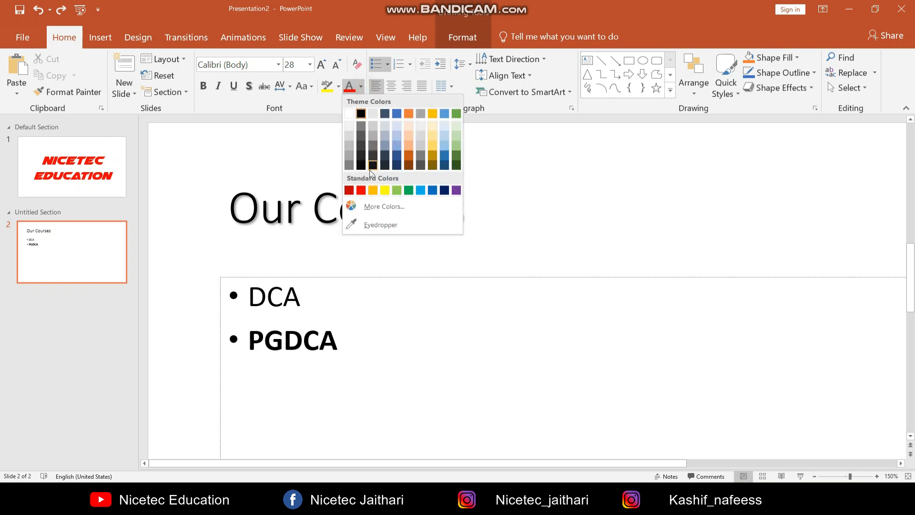
pyautogui.click(296, 249)
pyautogui.moveTo(242, 210); pyautogui.dragTo(261, 210)
pyautogui.moveTo(583, 222); pyautogui.dragTo(589, 222)
pyautogui.click(350, 88)
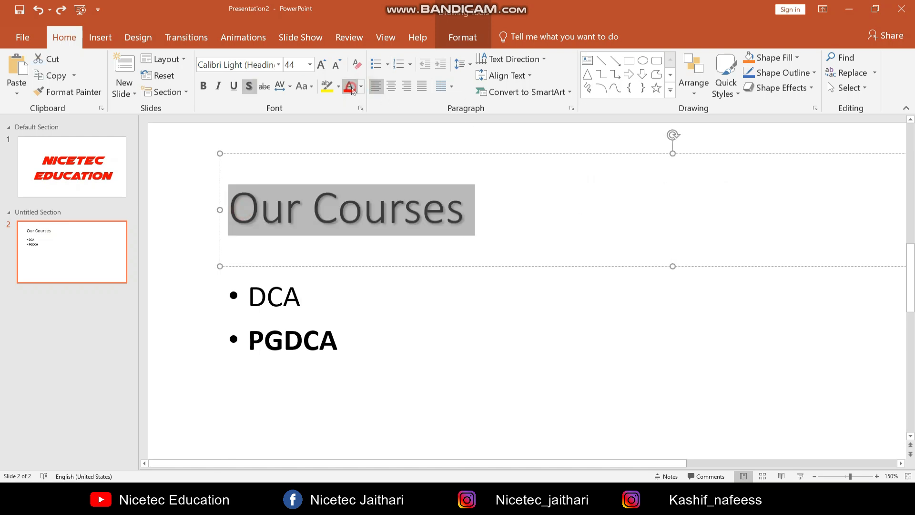
pyautogui.click(546, 242)
# Increase the title's font size to 48 and decrease it again to 44
pyautogui.moveTo(482, 210); pyautogui.dragTo(147, 208)
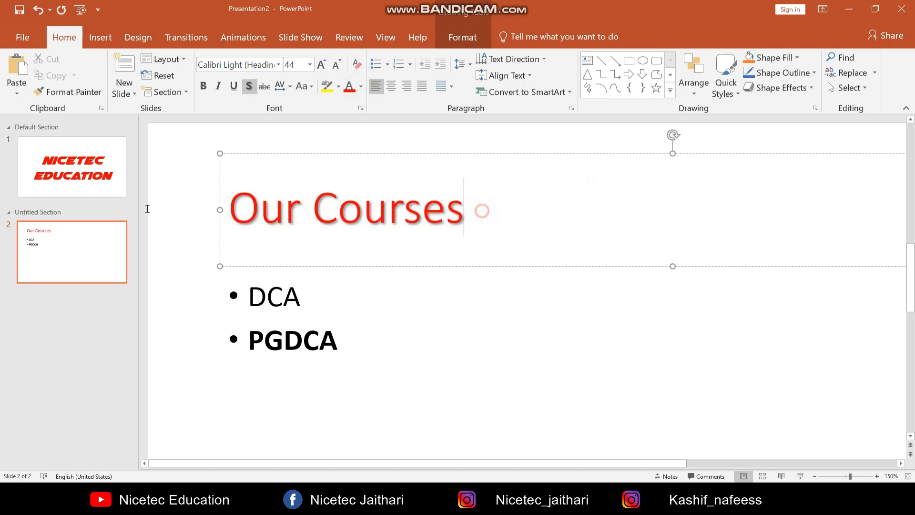
pyautogui.click(278, 65)
pyautogui.click(278, 65)
pyautogui.click(310, 64)
pyautogui.click(310, 64)
pyautogui.click(321, 64)
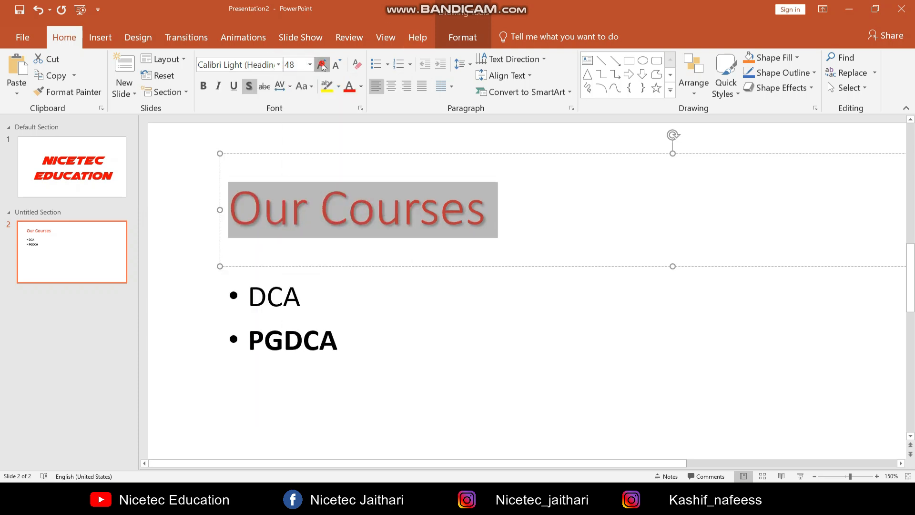
pyautogui.click(321, 65)
pyautogui.click(337, 65)
pyautogui.click(337, 65)
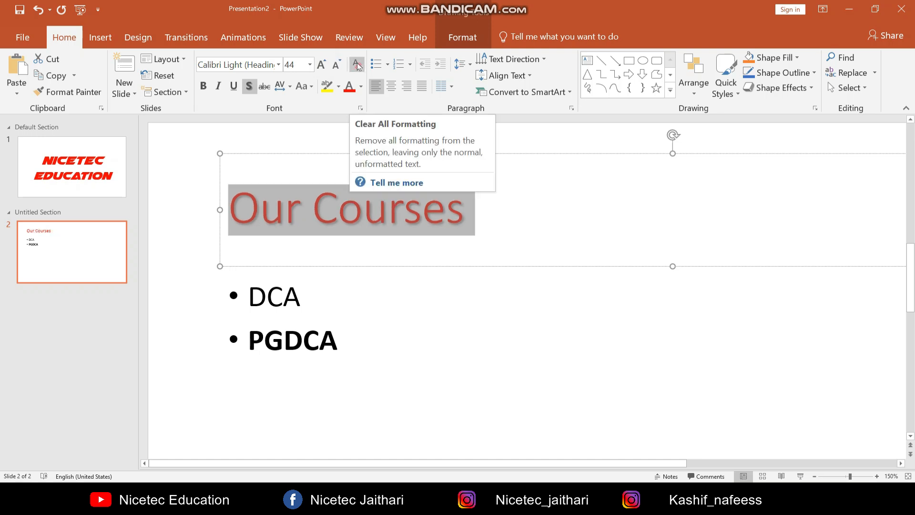
# Clear all formatting from the "Our Courses" title and deselect its text
pyautogui.click(358, 72)
pyautogui.click(359, 70)
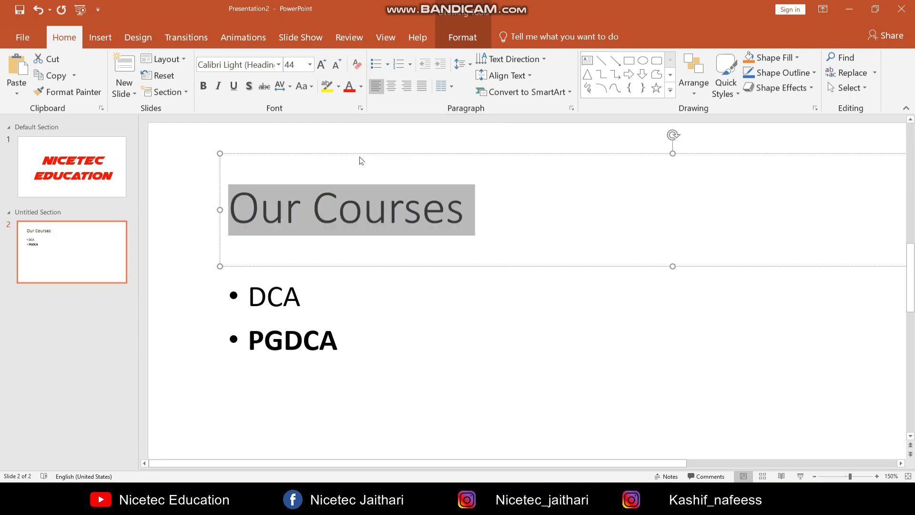
pyautogui.click(433, 305)
pyautogui.click(434, 227)
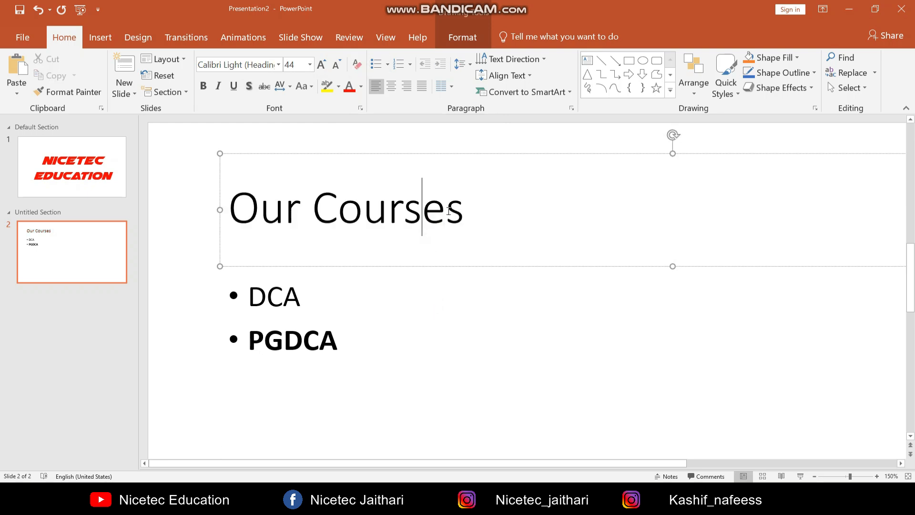
# Clear all formatting from the letters "NICETE" in slide 1's "NICETEC" title and undo the clearing
pyautogui.click(125, 178)
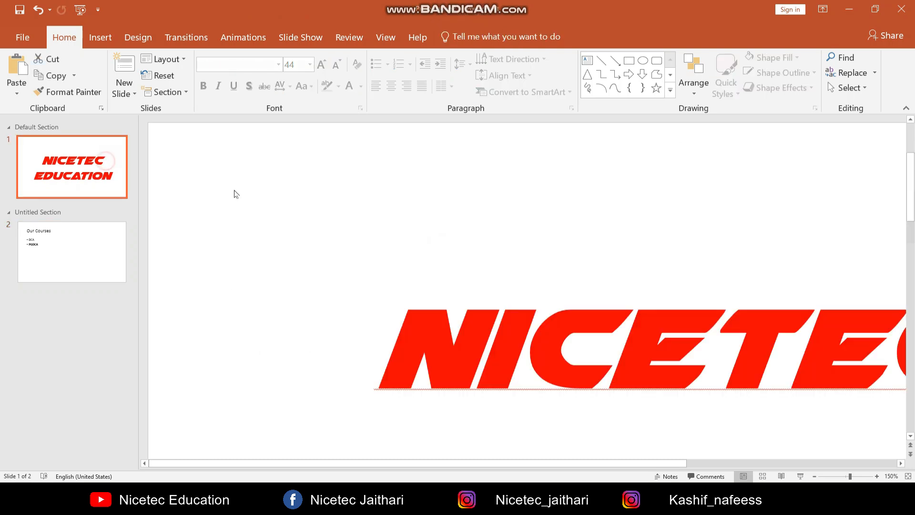
pyautogui.tripleClick(395, 344)
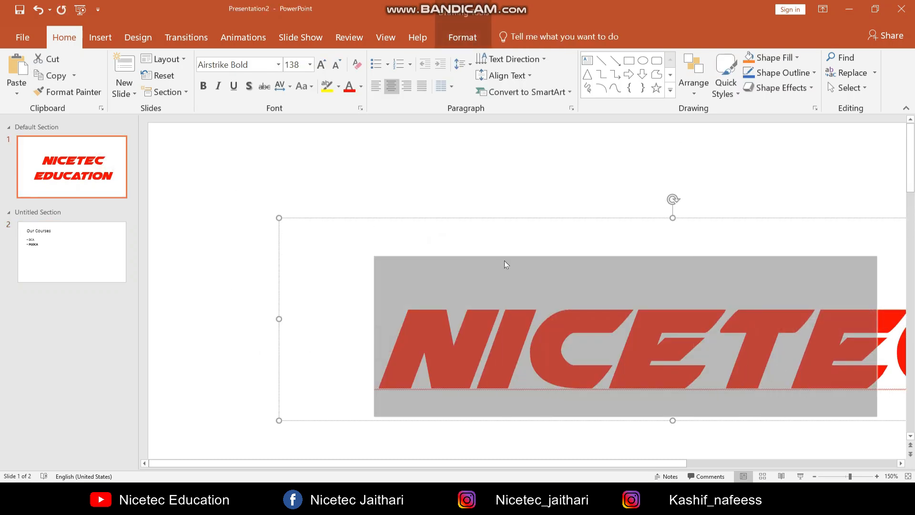
pyautogui.click(357, 66)
pyautogui.click(674, 331)
pyautogui.click(843, 330)
pyautogui.click(368, 343)
pyautogui.scroll(-3, 269, 327)
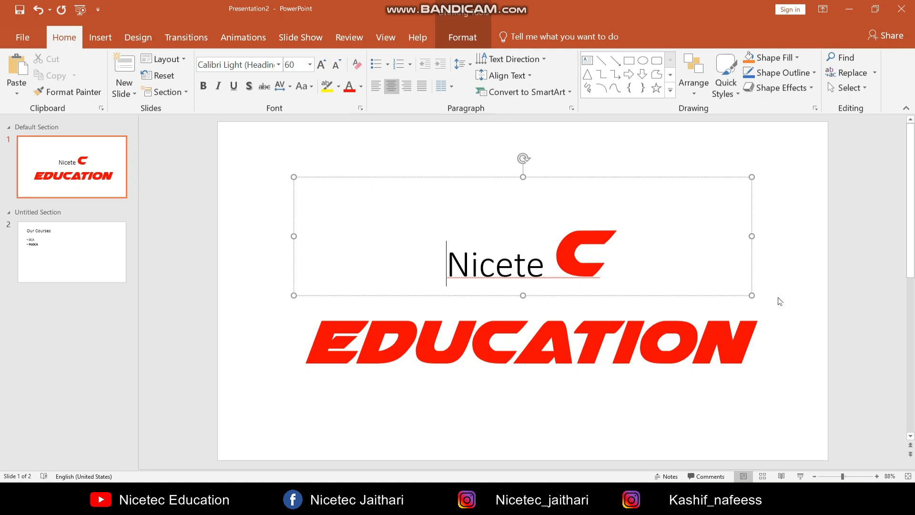
pyautogui.click(808, 279)
pyautogui.hotkey('ctrl', 'z')
pyautogui.click(803, 278)
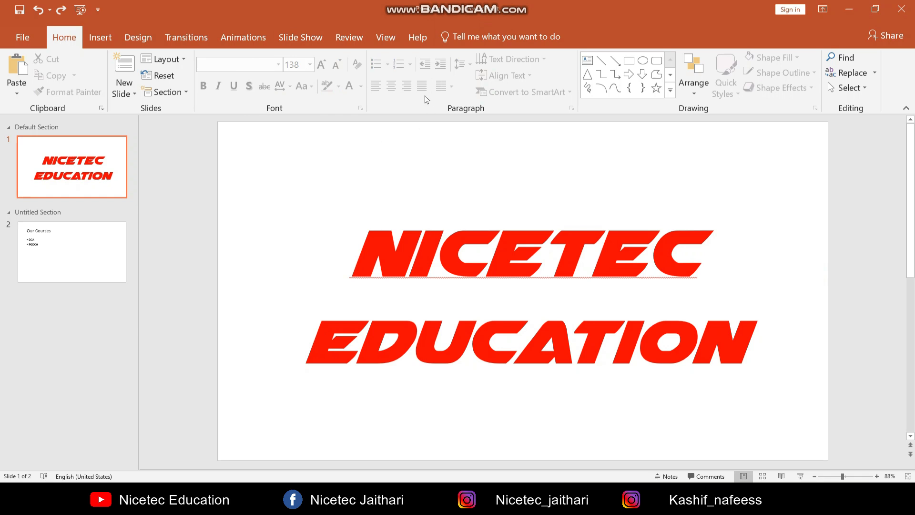
pyautogui.click(626, 231)
# Add the bullets "Tally", "MS Office" and "Graphic designing" below "PGDCA" on the "Our Courses" slide
pyautogui.click(76, 249)
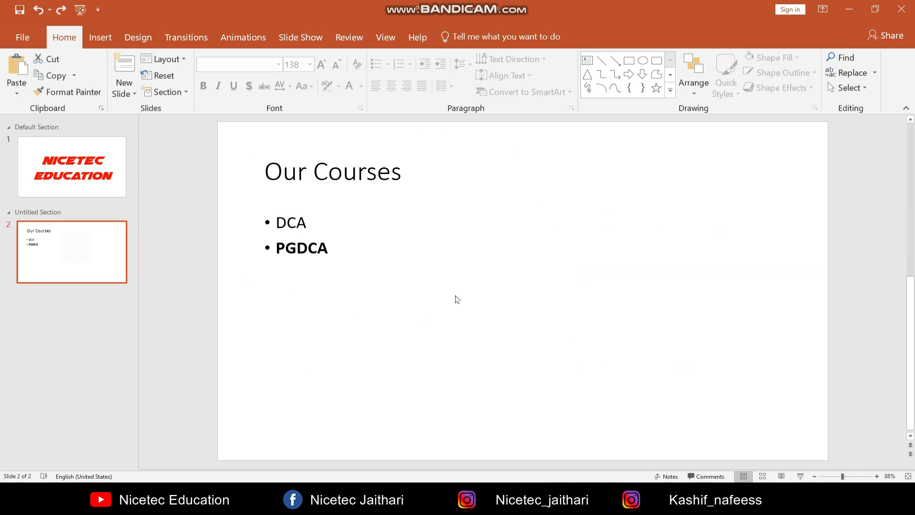
pyautogui.click(331, 247)
pyautogui.press('Return')
pyautogui.write('Tally')
pyautogui.press('Return')
pyautogui.write('MS Office')
pyautogui.press('Return')
pyautogui.write('Graph')
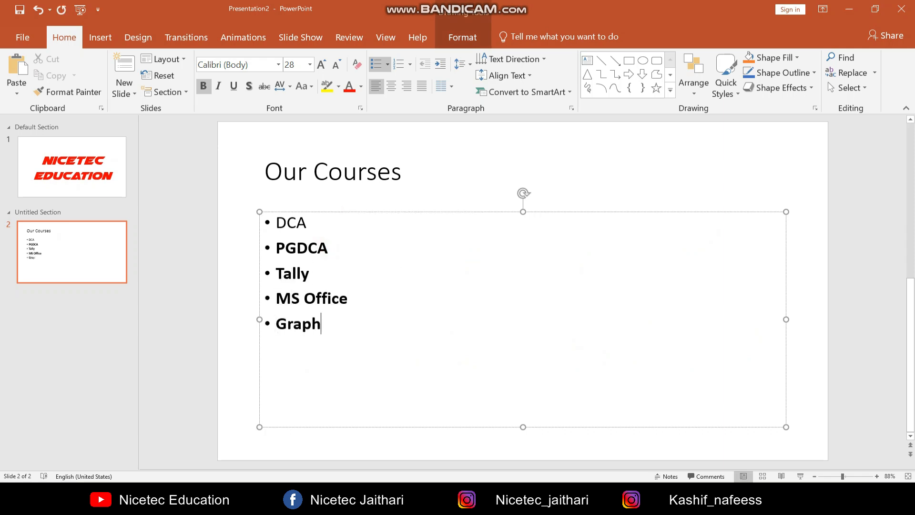
pyautogui.write('ic designing')
# Try center and right alignment on all five course bullets, ending with justified alignment
pyautogui.moveTo(419, 325); pyautogui.dragTo(247, 210)
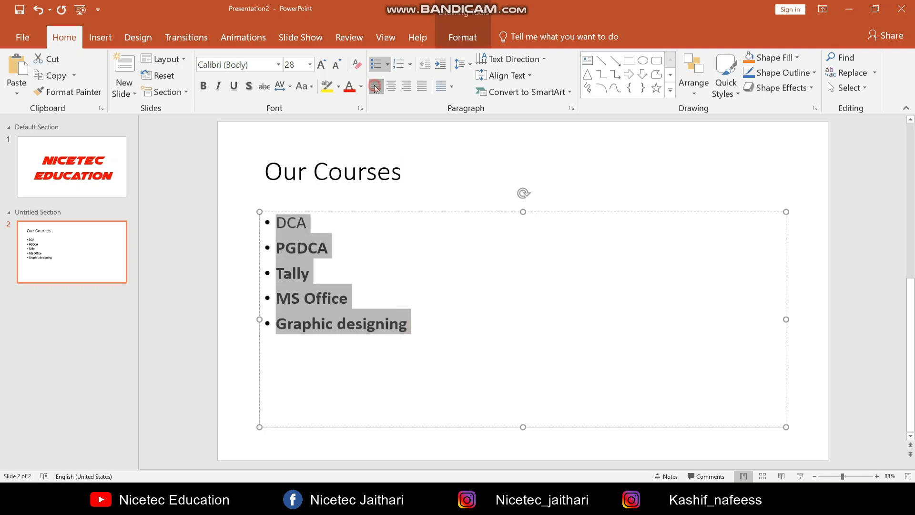
pyautogui.click(391, 89)
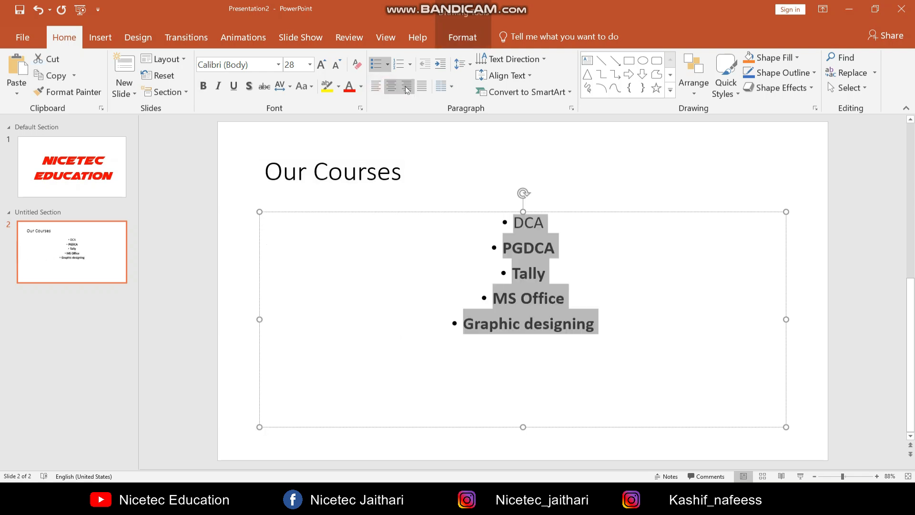
pyautogui.click(407, 90)
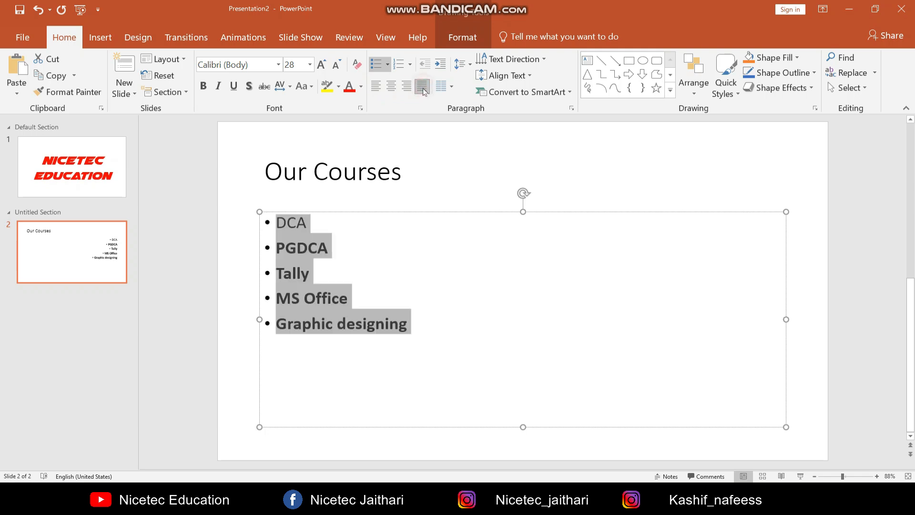
pyautogui.click(422, 90)
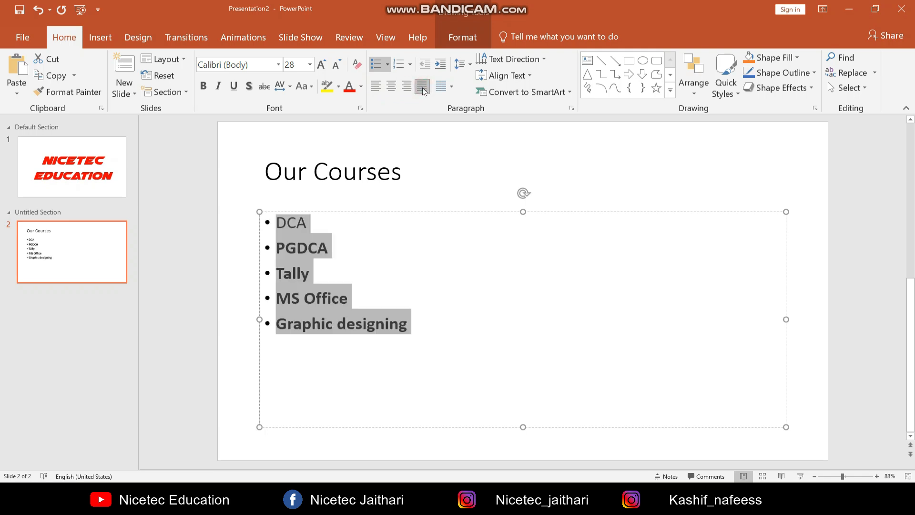